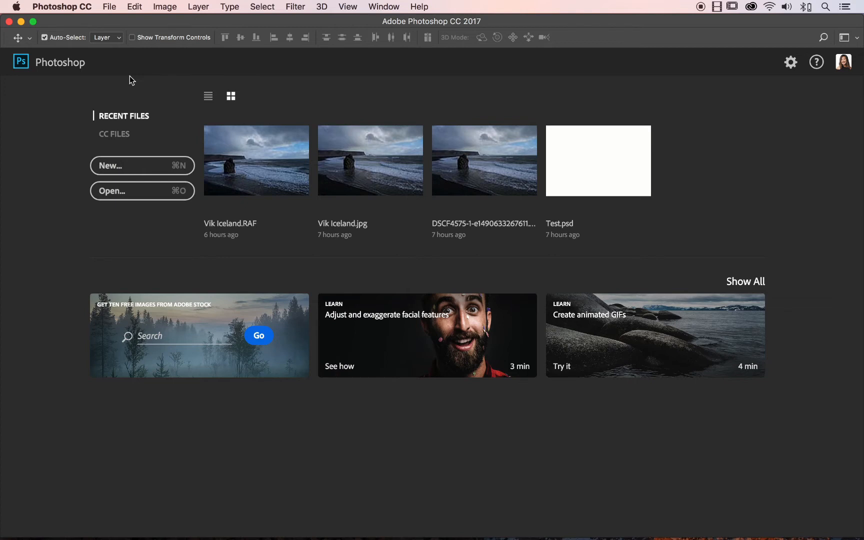
- Open the raw photo rawPhoto_cowboy.dng from the assets folder
{"action": "left_click", "coordinate": [110, 8]}
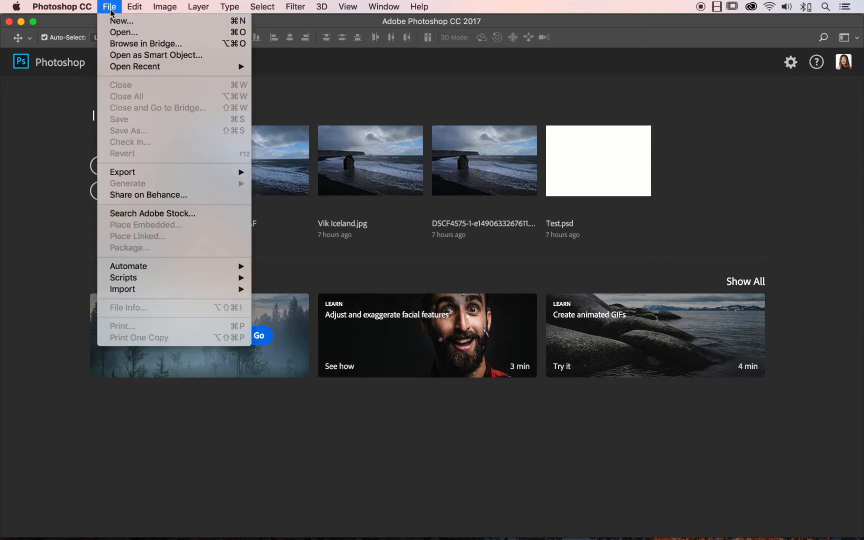
{"action": "left_click", "coordinate": [123, 33]}
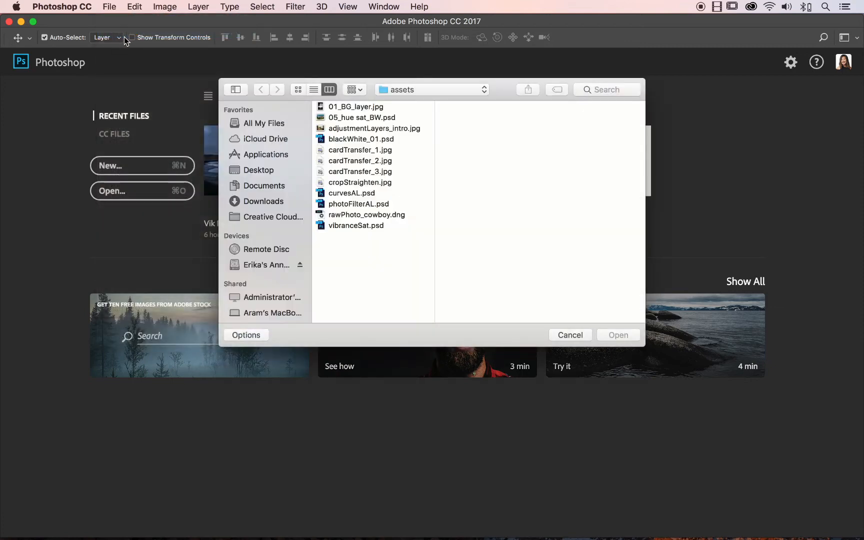
{"action": "left_click", "coordinate": [349, 216]}
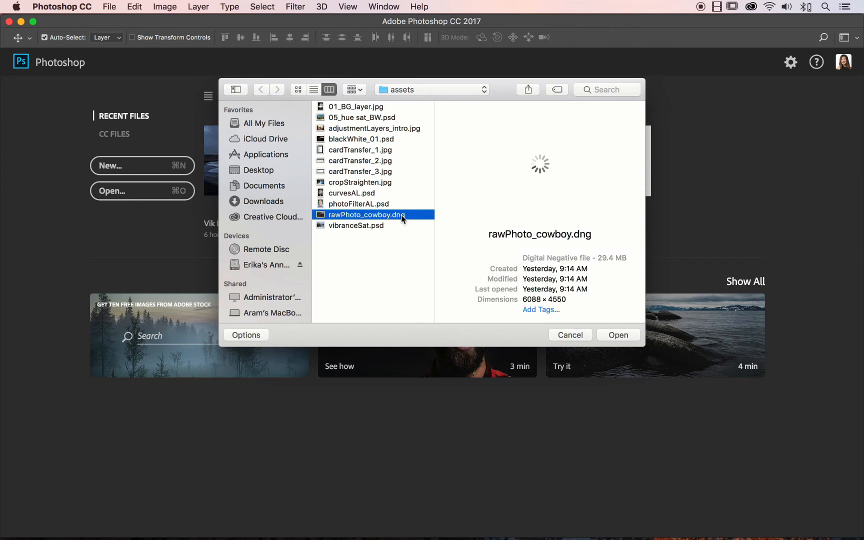
{"action": "left_click", "coordinate": [616, 339]}
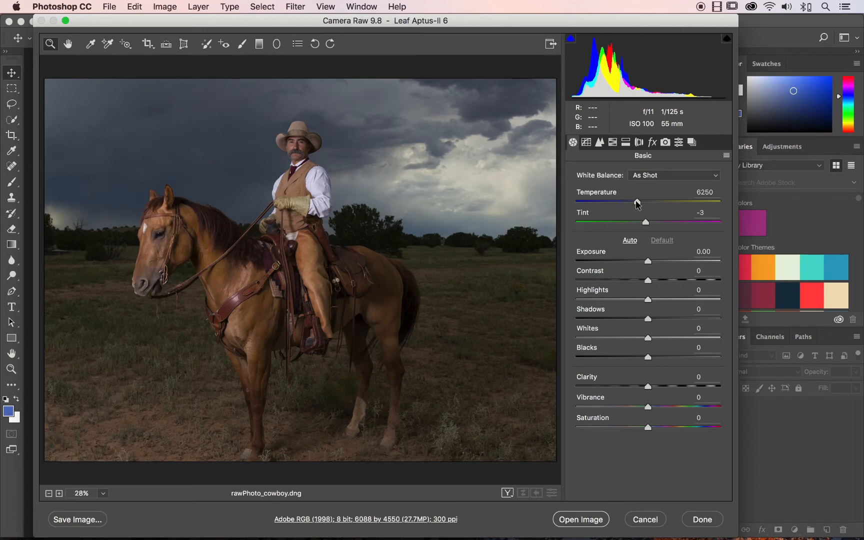
- Warm the photo's white balance by setting Temperature to 7400 and Tint to -8
{"action": "mouse_move", "coordinate": [638, 204]}
{"action": "left_mouse_down"}
{"action": "mouse_move", "coordinate": [693, 205]}
{"action": "mouse_move", "coordinate": [603, 202]}
{"action": "mouse_move", "coordinate": [653, 203]}
{"action": "left_mouse_up"}
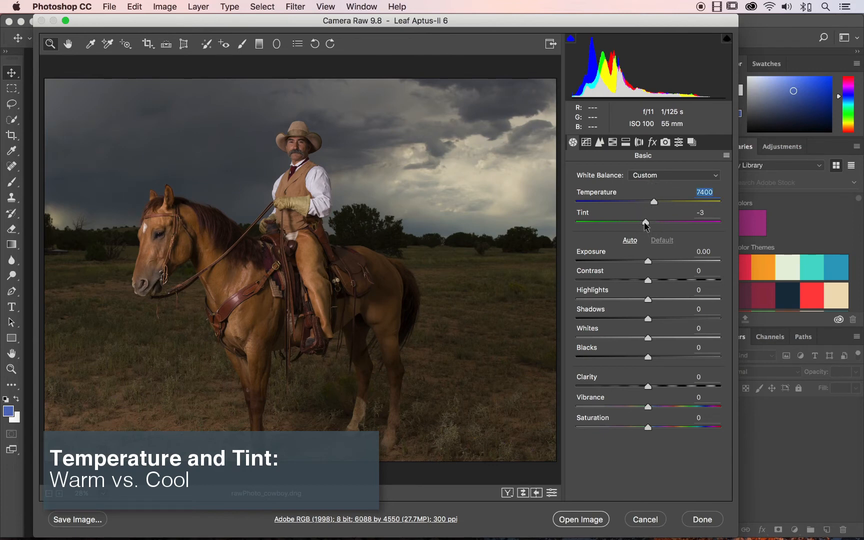
{"action": "mouse_move", "coordinate": [645, 225]}
{"action": "left_mouse_down"}
{"action": "mouse_move", "coordinate": [585, 224]}
{"action": "mouse_move", "coordinate": [674, 225]}
{"action": "mouse_move", "coordinate": [643, 225]}
{"action": "left_mouse_up"}
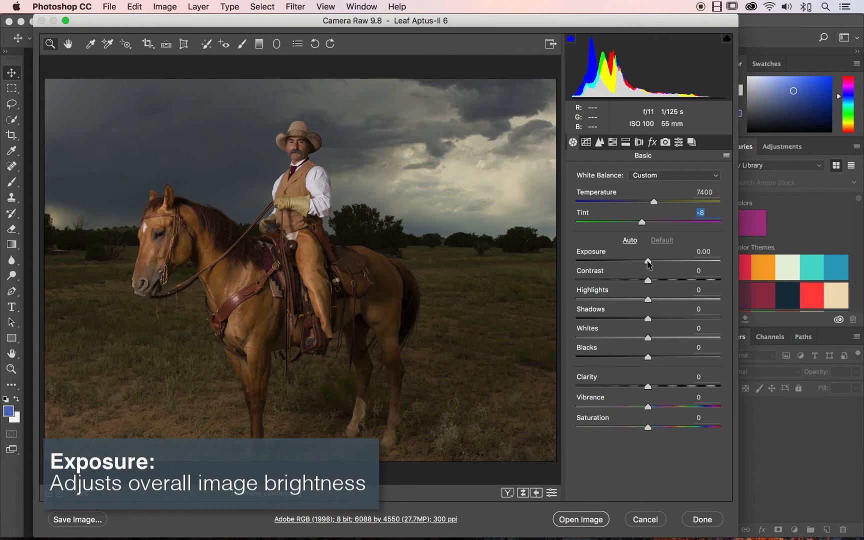
- Brighten the photo with an Exposure of +0.65 and set its Contrast to +18
{"action": "left_click_drag", "start_coordinate": [648, 261], "coordinate": [658, 264]}
{"action": "mouse_move", "coordinate": [661, 264]}
{"action": "left_mouse_down"}
{"action": "mouse_move", "coordinate": [681, 263]}
{"action": "mouse_move", "coordinate": [626, 261]}
{"action": "mouse_move", "coordinate": [658, 262]}
{"action": "left_mouse_up"}
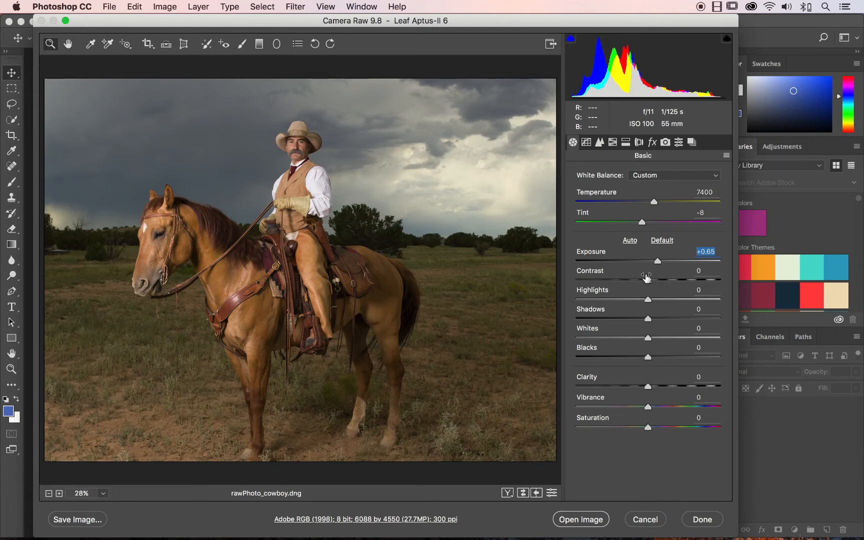
{"action": "left_click_drag", "start_coordinate": [648, 281], "coordinate": [666, 286]}
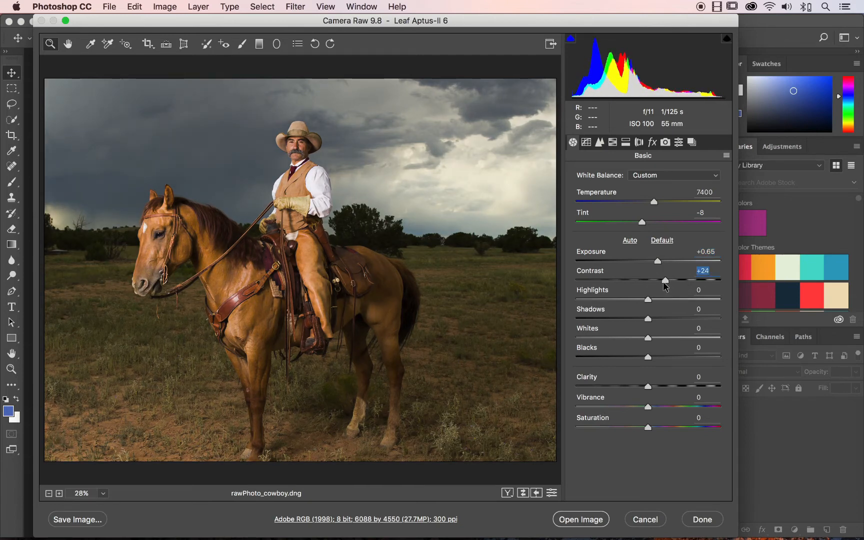
{"action": "mouse_move", "coordinate": [665, 286]}
{"action": "left_mouse_down"}
{"action": "mouse_move", "coordinate": [577, 283]}
{"action": "mouse_move", "coordinate": [661, 286]}
{"action": "left_mouse_up"}
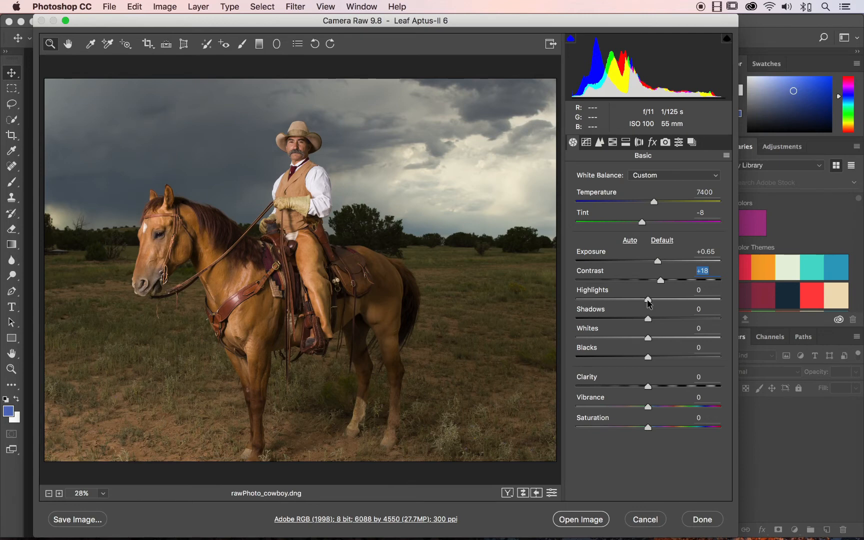
- Try the extremes of Highlights and Shadows, settling on Highlights +12 and Shadows +28
{"action": "left_click_drag", "start_coordinate": [648, 300], "coordinate": [563, 299]}
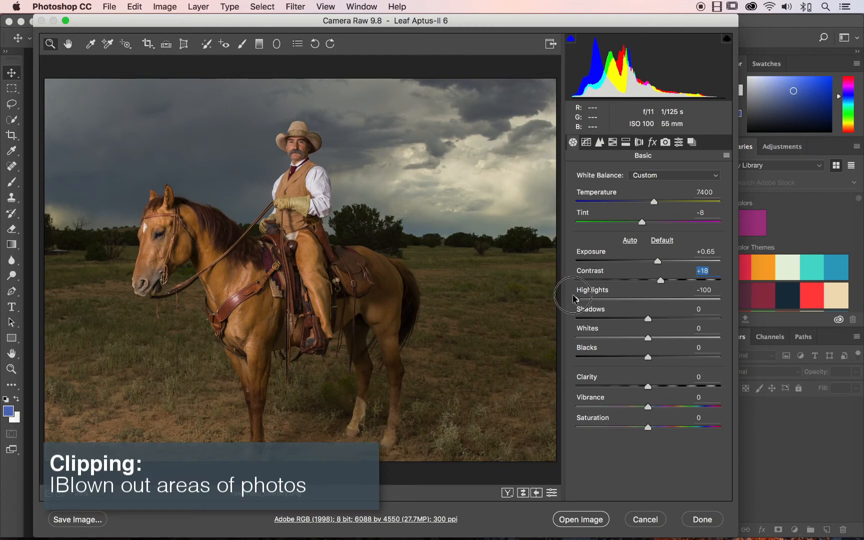
{"action": "left_click_drag", "start_coordinate": [573, 299], "coordinate": [726, 326]}
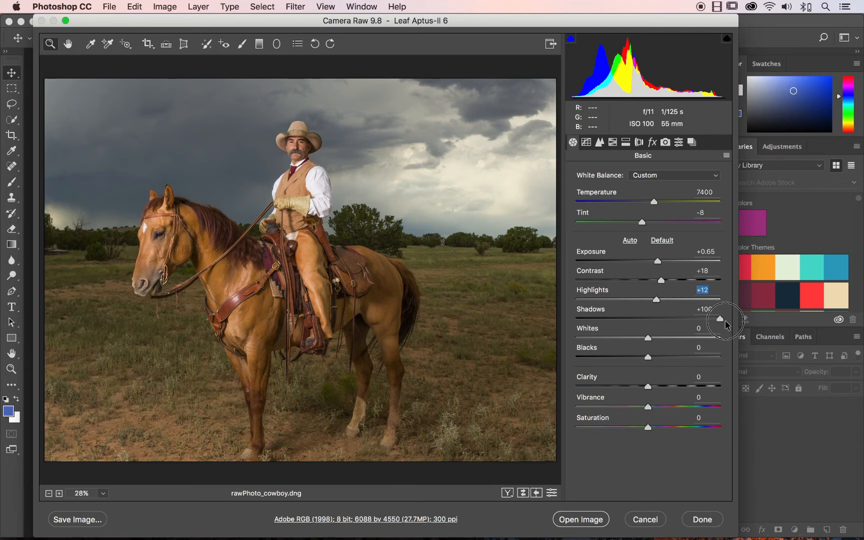
{"action": "left_click_drag", "start_coordinate": [726, 324], "coordinate": [671, 323]}
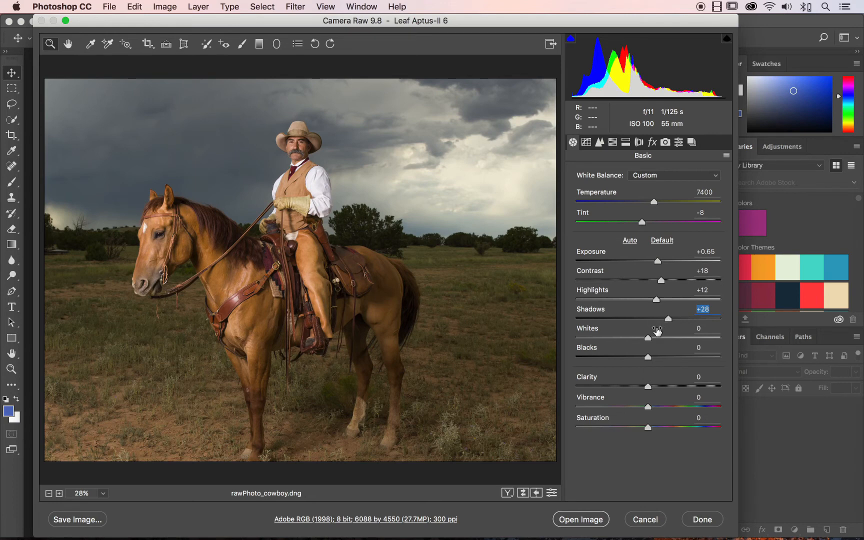
- Set the photo's Whites to +10 and its Blacks to -8
{"action": "mouse_move", "coordinate": [649, 338]}
{"action": "left_mouse_down"}
{"action": "mouse_move", "coordinate": [690, 340]}
{"action": "mouse_move", "coordinate": [613, 340]}
{"action": "mouse_move", "coordinate": [653, 342]}
{"action": "left_mouse_up"}
{"action": "left_click", "coordinate": [655, 340]}
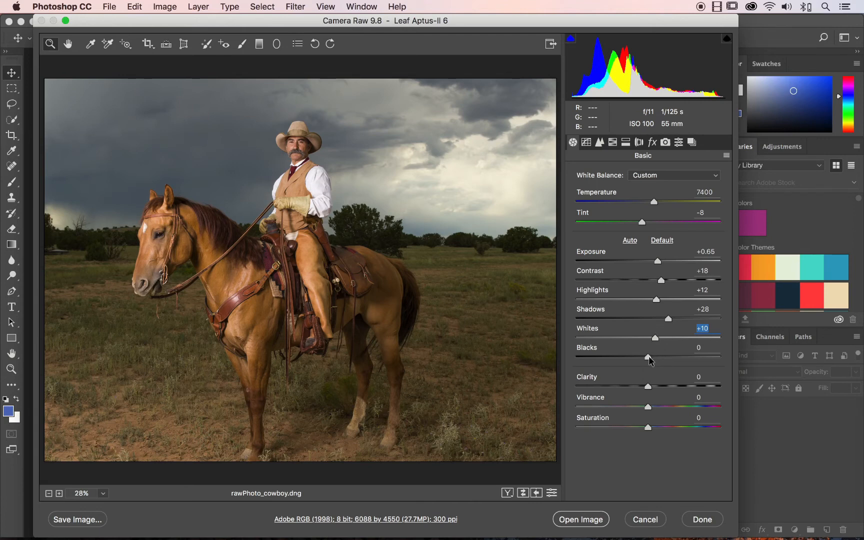
{"action": "left_click_drag", "start_coordinate": [648, 357], "coordinate": [618, 360]}
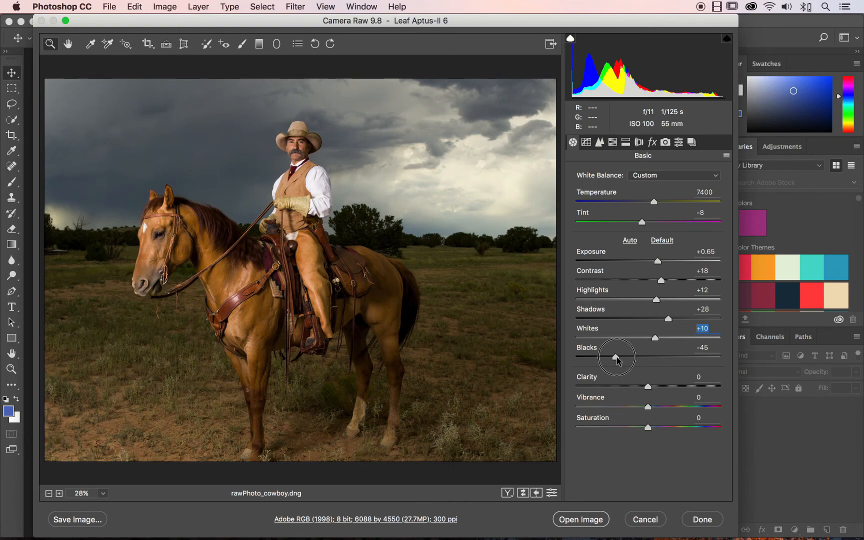
{"action": "left_click_drag", "start_coordinate": [618, 359], "coordinate": [643, 361]}
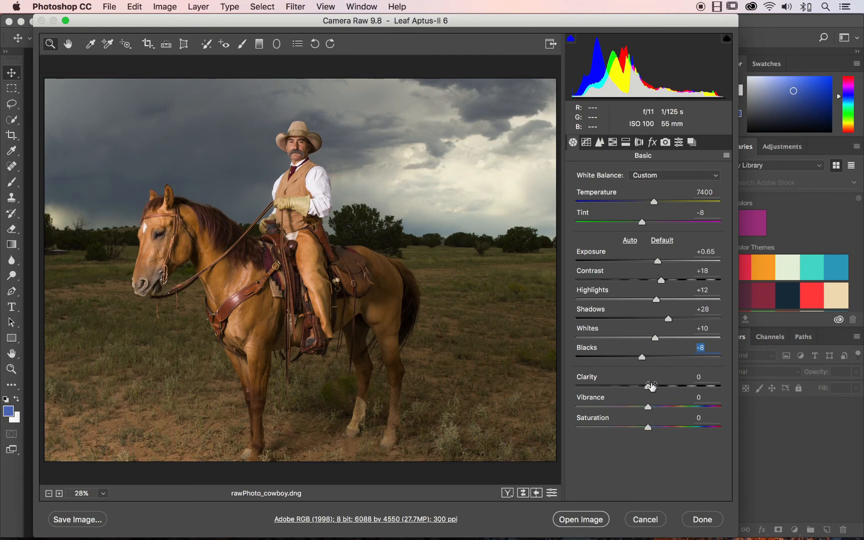
- Set the photo's Clarity to +12, judging the effect on the detail of the cowboy's face and clothing
{"action": "left_click_drag", "start_coordinate": [648, 391], "coordinate": [670, 392]}
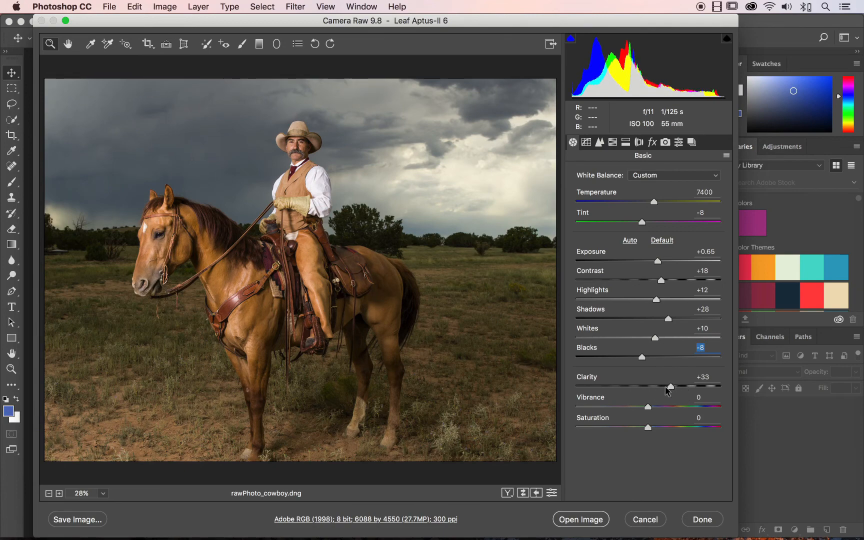
{"action": "left_click", "coordinate": [59, 493]}
{"action": "left_click", "coordinate": [59, 493]}
{"action": "left_click", "coordinate": [59, 494]}
{"action": "left_click", "coordinate": [60, 494]}
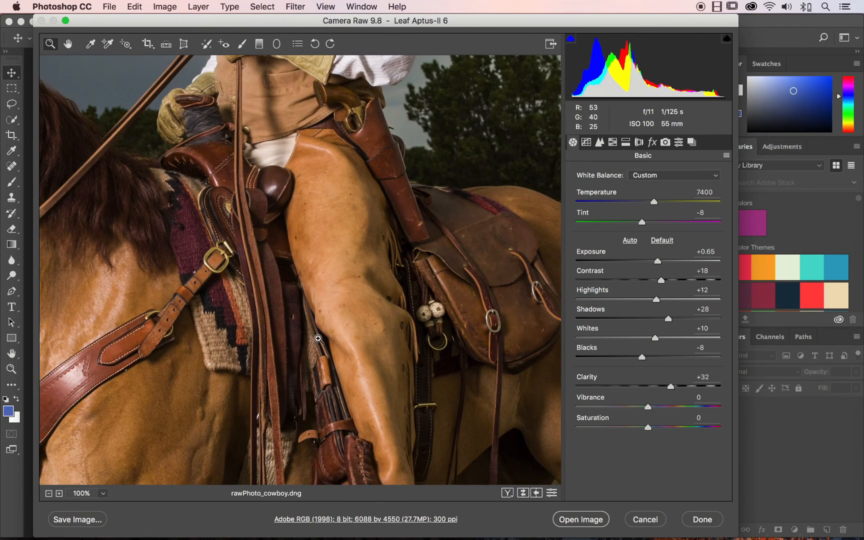
{"action": "left_click_drag", "start_coordinate": [375, 216], "coordinate": [393, 425]}
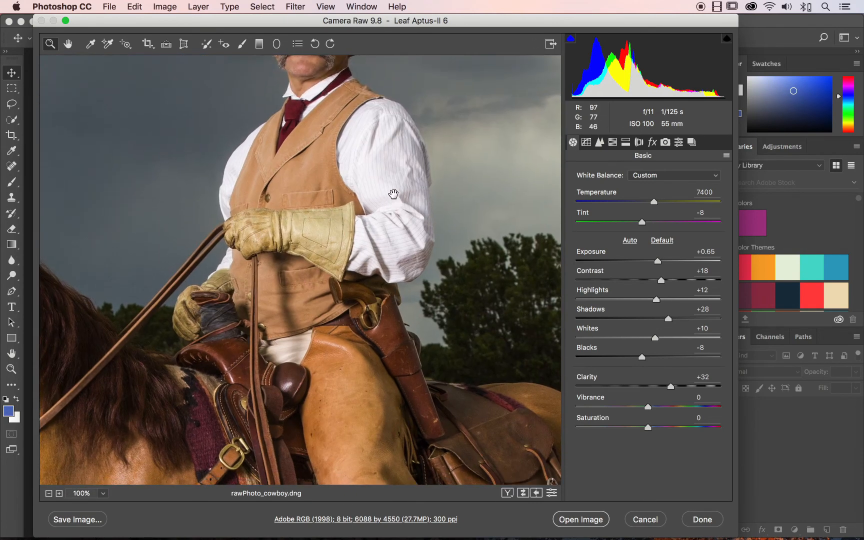
{"action": "left_click_drag", "start_coordinate": [393, 193], "coordinate": [407, 346]}
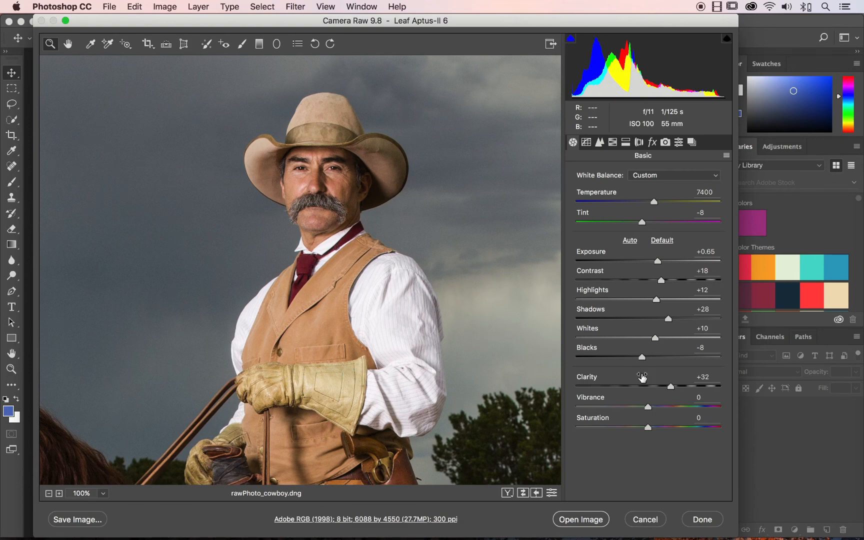
{"action": "mouse_move", "coordinate": [670, 390]}
{"action": "left_mouse_down"}
{"action": "mouse_move", "coordinate": [699, 389]}
{"action": "mouse_move", "coordinate": [648, 387]}
{"action": "mouse_move", "coordinate": [656, 390]}
{"action": "left_mouse_up"}
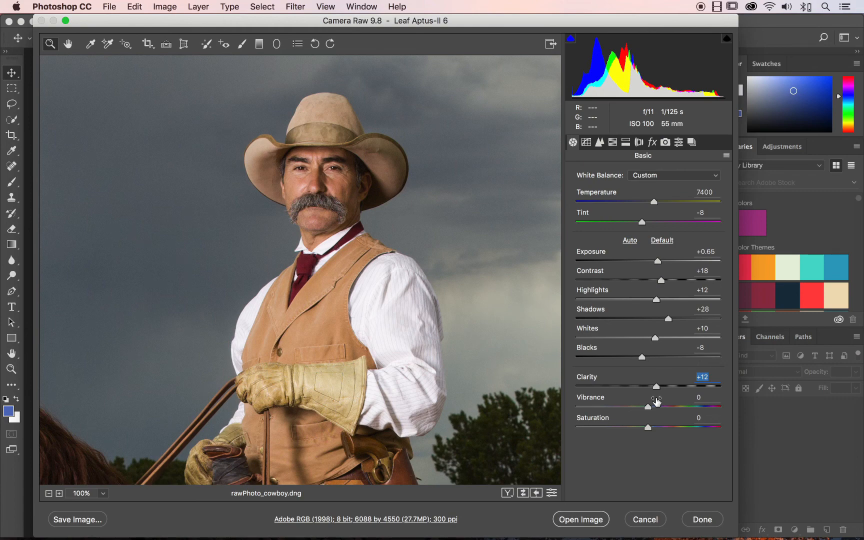
- Darken the photo's edges with a manual lens-correction vignette, setting the Vignetting Amount to -73
{"action": "left_click", "coordinate": [69, 44]}
{"action": "double_click", "coordinate": [69, 44]}
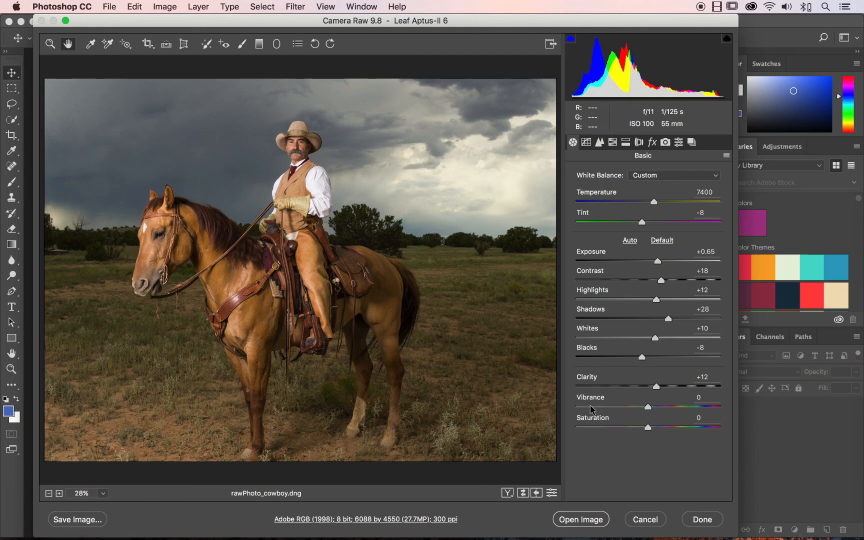
{"action": "left_click", "coordinate": [640, 143]}
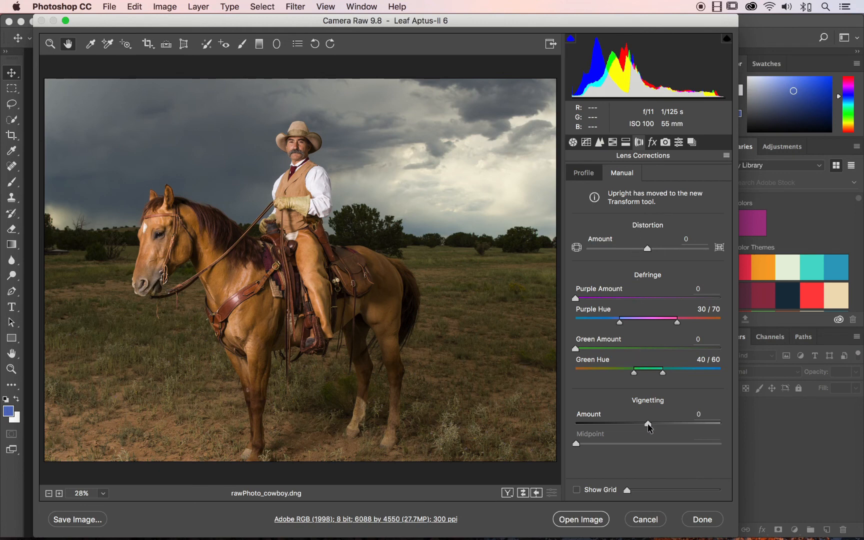
{"action": "left_click_drag", "start_coordinate": [648, 424], "coordinate": [583, 421]}
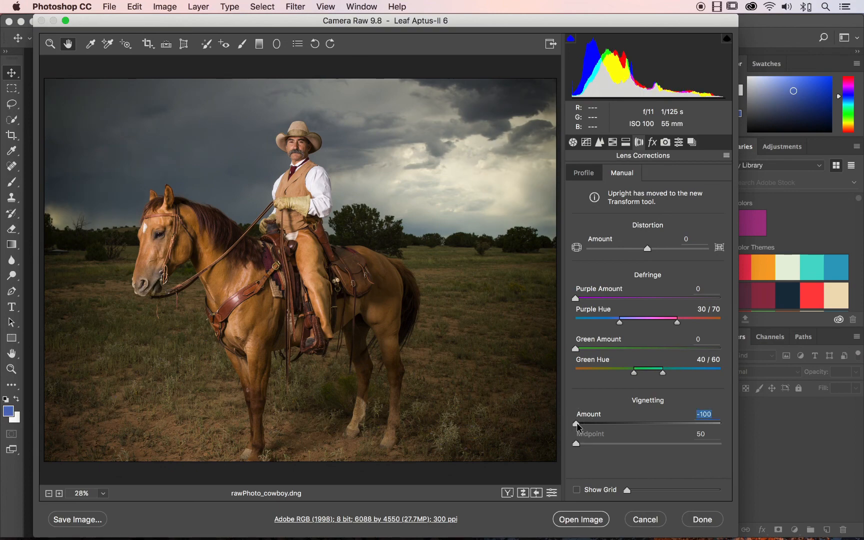
{"action": "left_click_drag", "start_coordinate": [576, 423], "coordinate": [597, 438]}
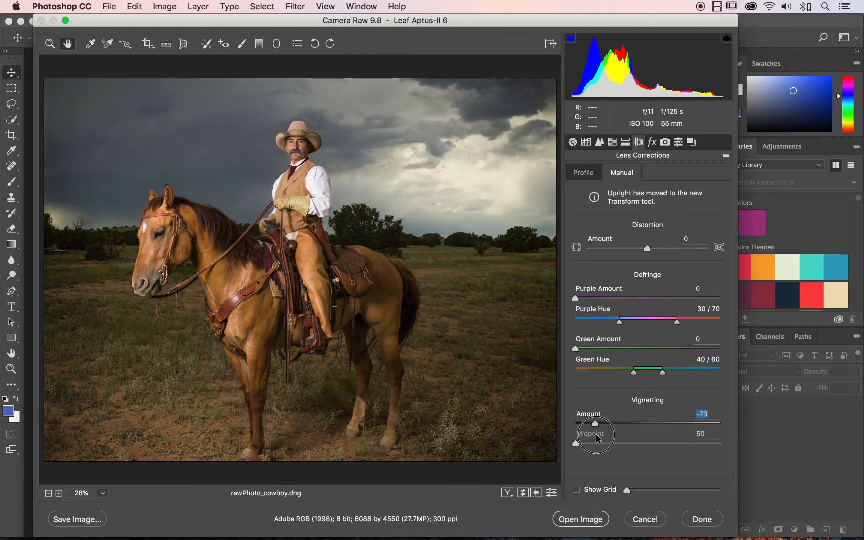